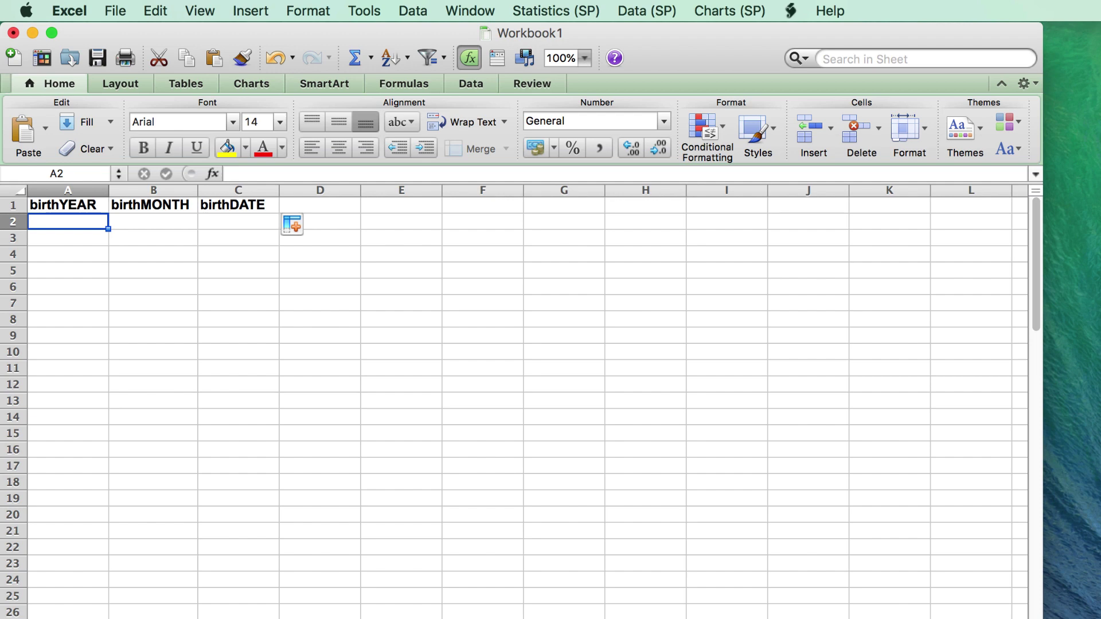
# Enter 1955, 1956, 1957 in A2:A4 and extend the year series down to 2006 in A53.
pyautogui.write('1955')
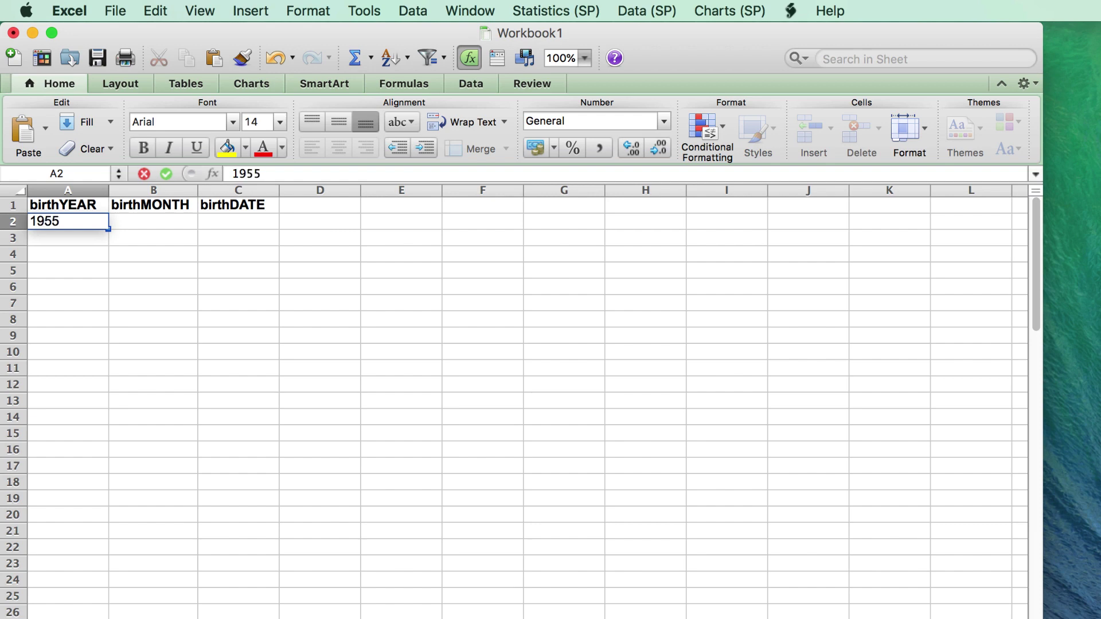
pyautogui.press('Return')
pyautogui.write('19')
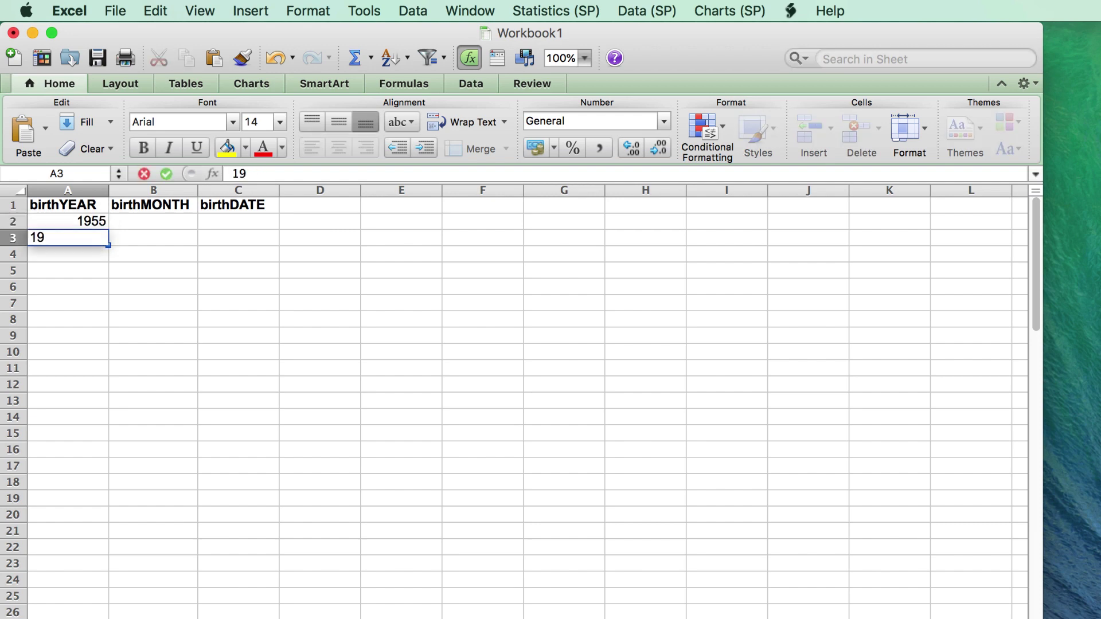
pyautogui.write('56')
pyautogui.press('Return')
pyautogui.write('19')
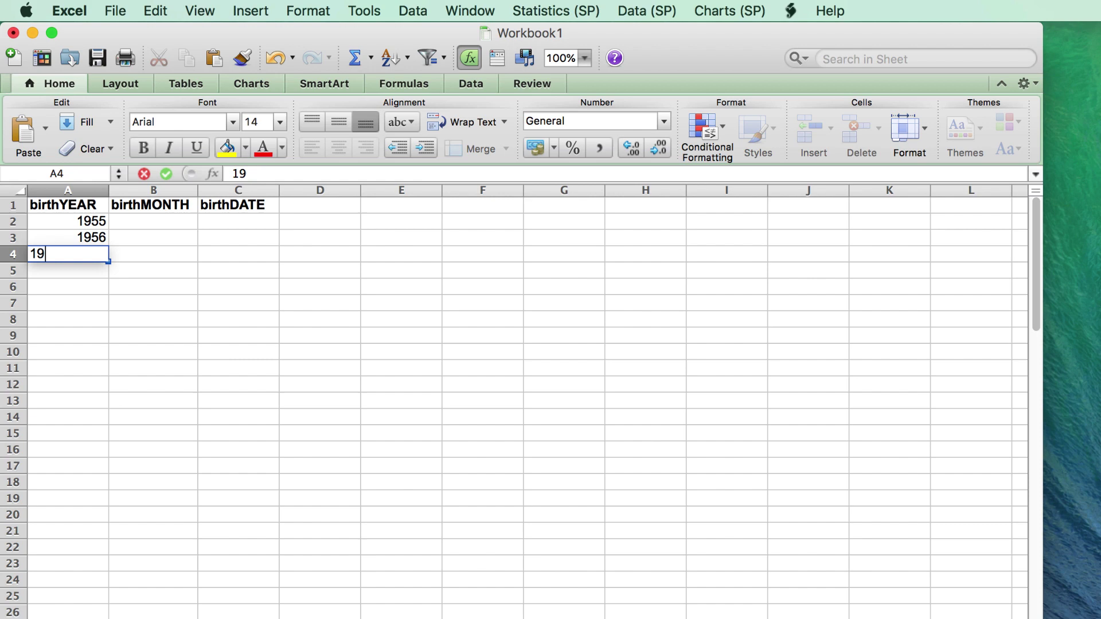
pyautogui.write('57')
pyautogui.press('Return')
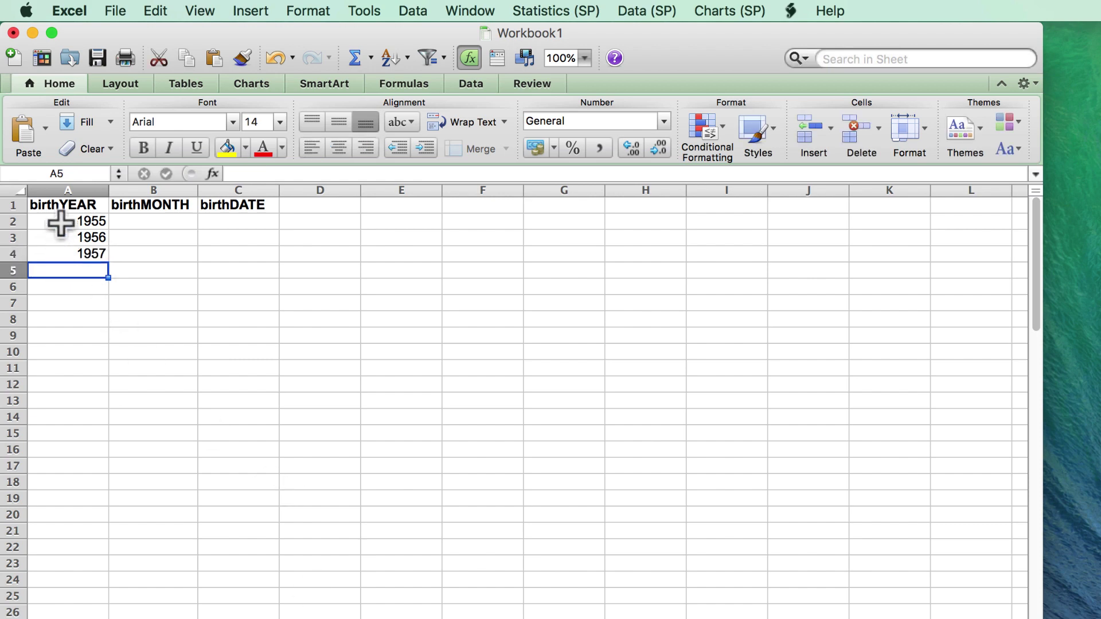
pyautogui.moveTo(62, 226); pyautogui.dragTo(115, 531)
pyautogui.scroll(10, 205, 475)
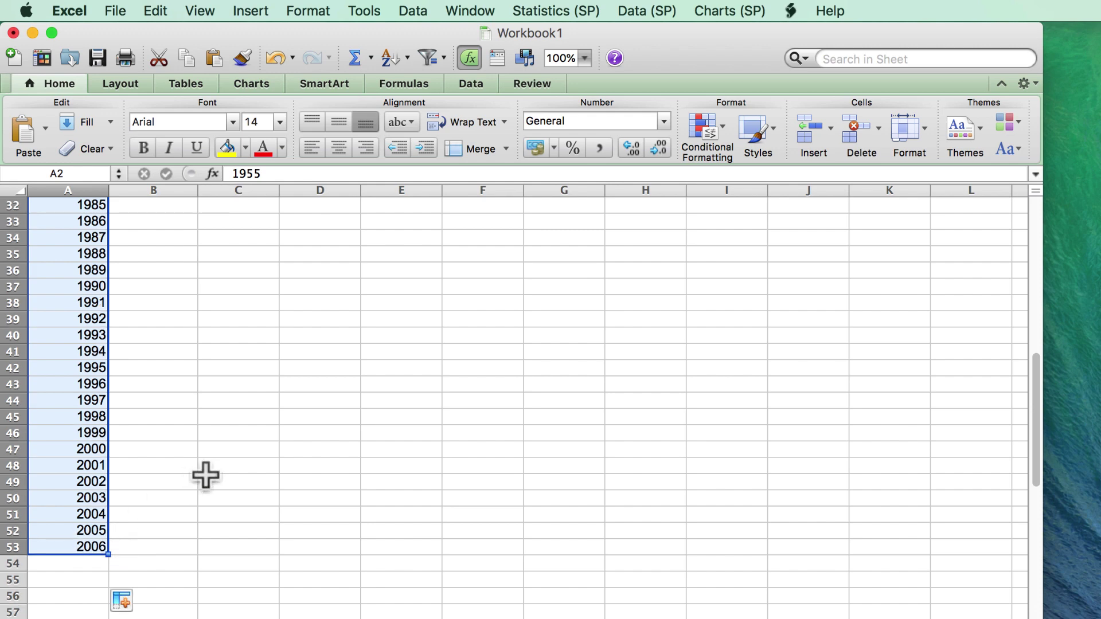
pyautogui.click(125, 319)
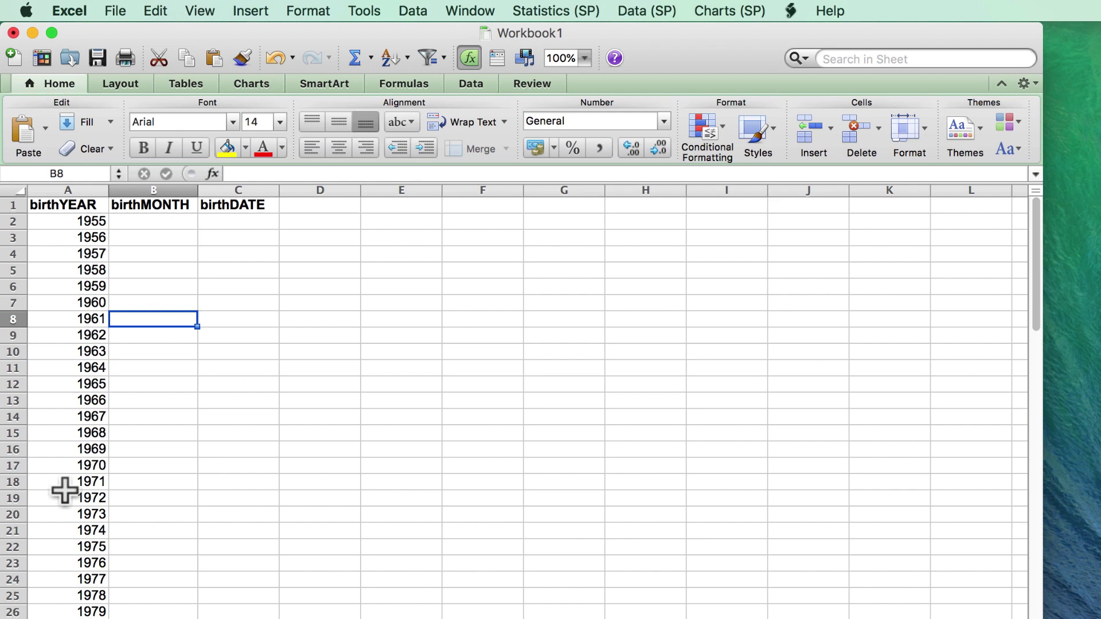
# Add a 'Random' header in D1 and fill =RAND() from D2 down to D53.
pyautogui.click(320, 204)
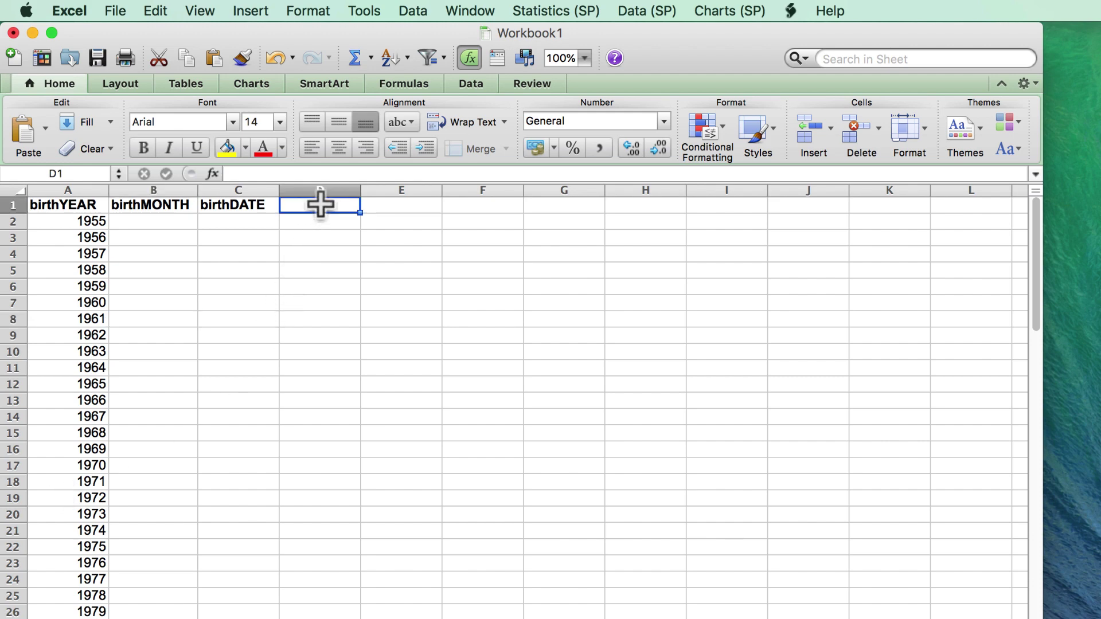
pyautogui.write('Random')
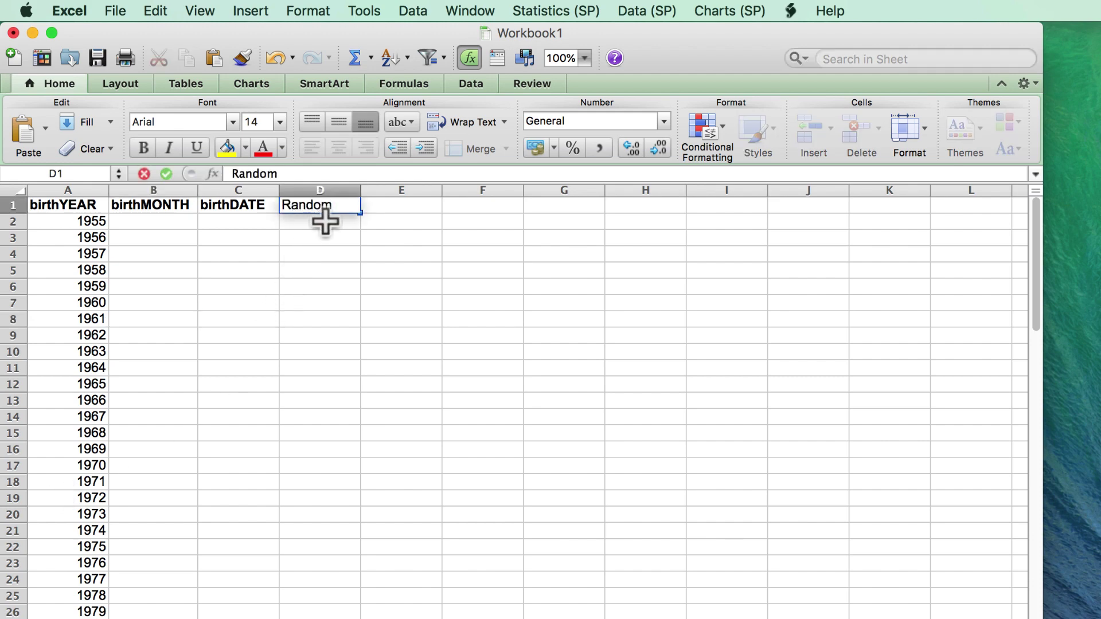
pyautogui.click(325, 225)
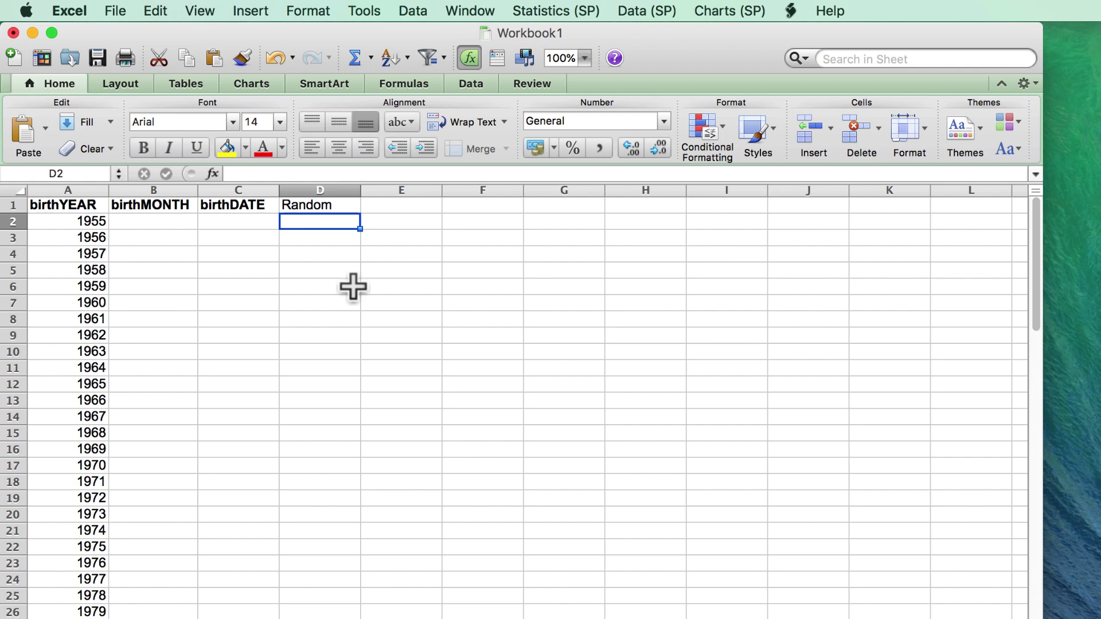
pyautogui.write('=')
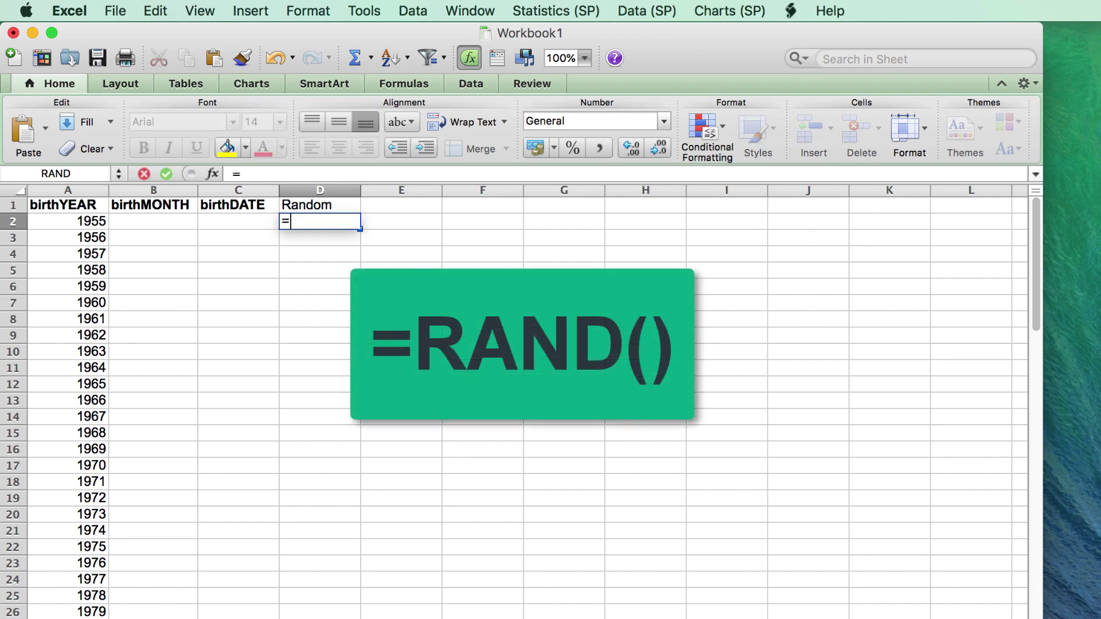
pyautogui.write('rand()')
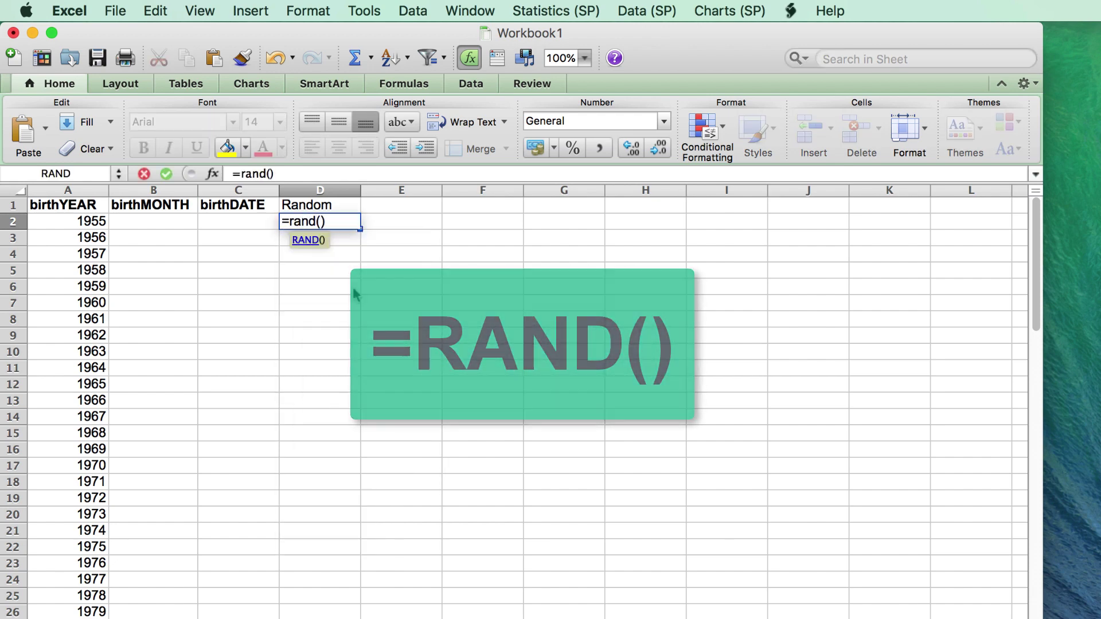
pyautogui.press('Return')
pyautogui.click(351, 221)
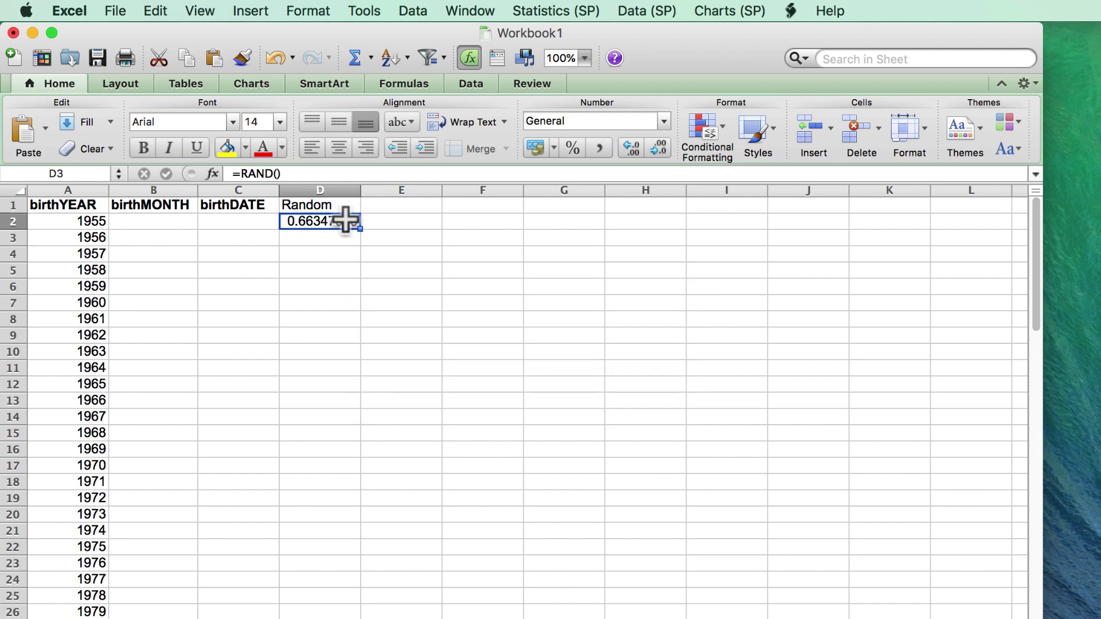
pyautogui.moveTo(360, 225); pyautogui.dragTo(308, 278)
pyautogui.scroll(10, 308, 283)
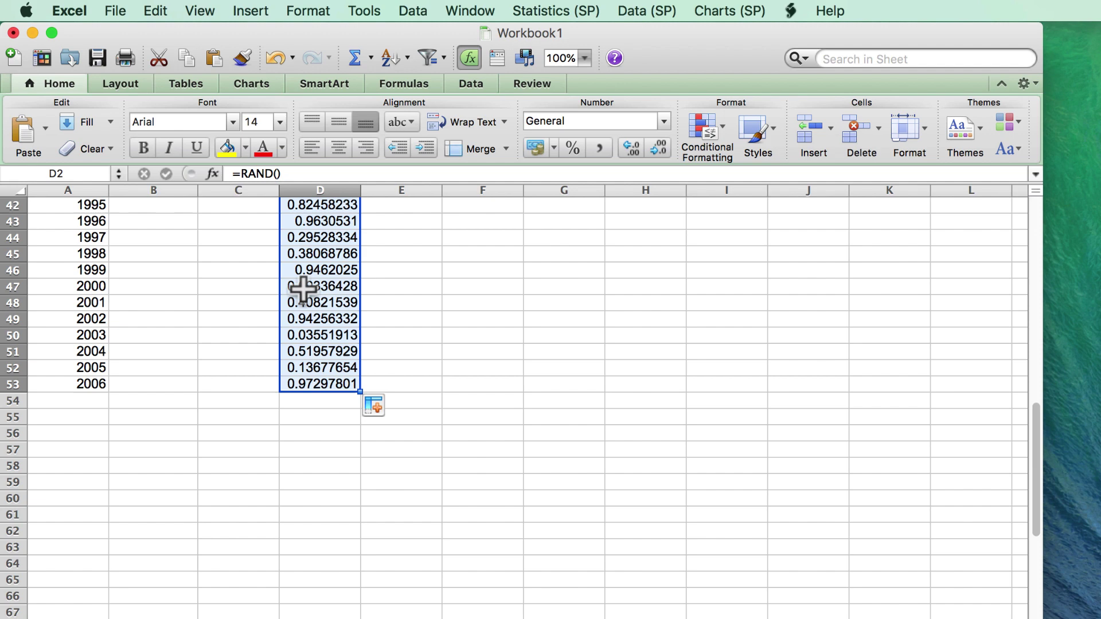
pyautogui.scroll(2, 302, 290)
# Sort the data by the Random column so the years start 1964, 1974, 2003.
pyautogui.click(303, 287)
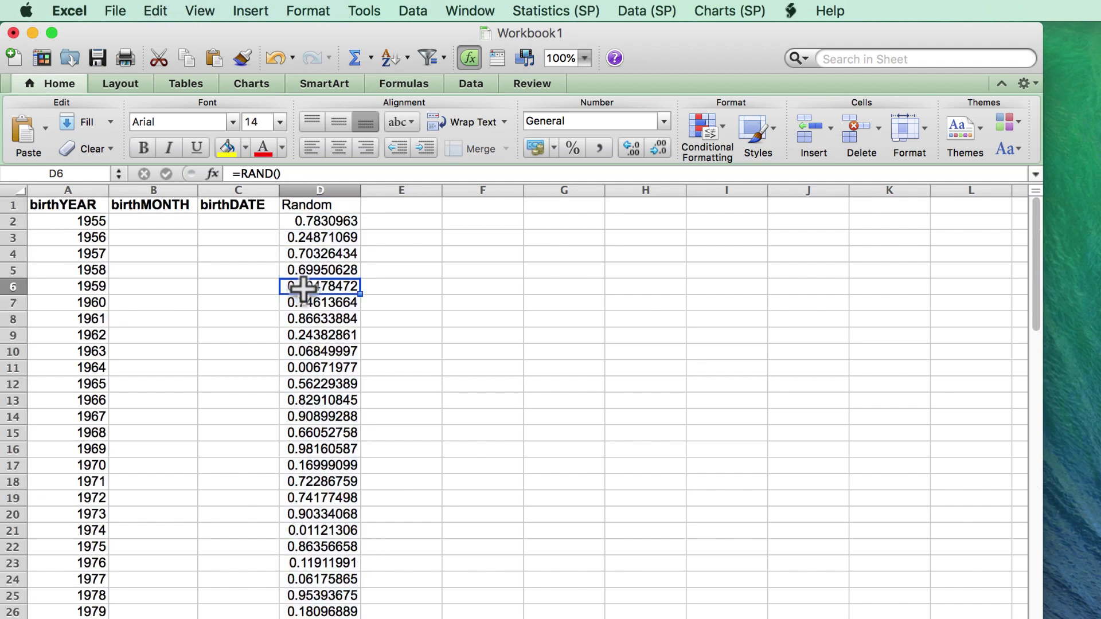
pyautogui.click(413, 11)
pyautogui.click(418, 33)
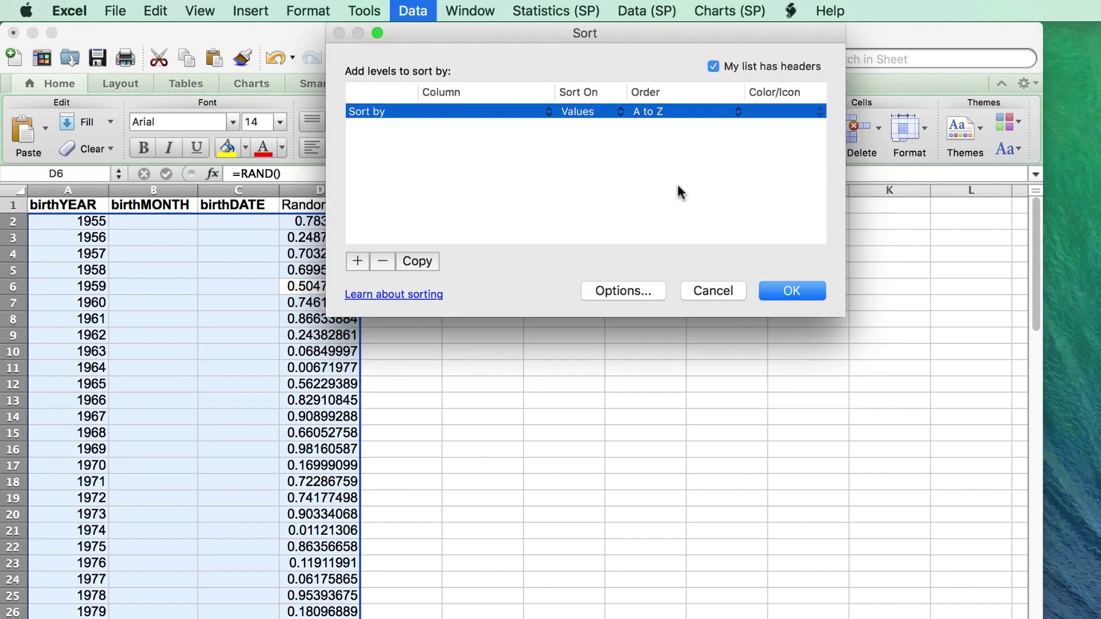
pyautogui.click(548, 112)
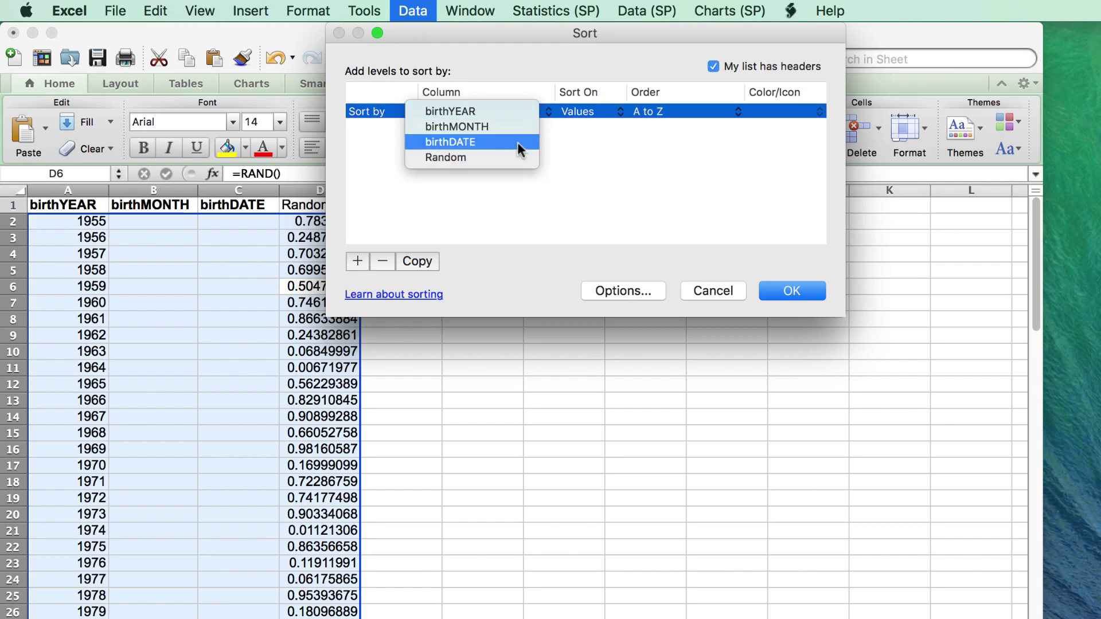
pyautogui.click(518, 158)
pyautogui.click(792, 292)
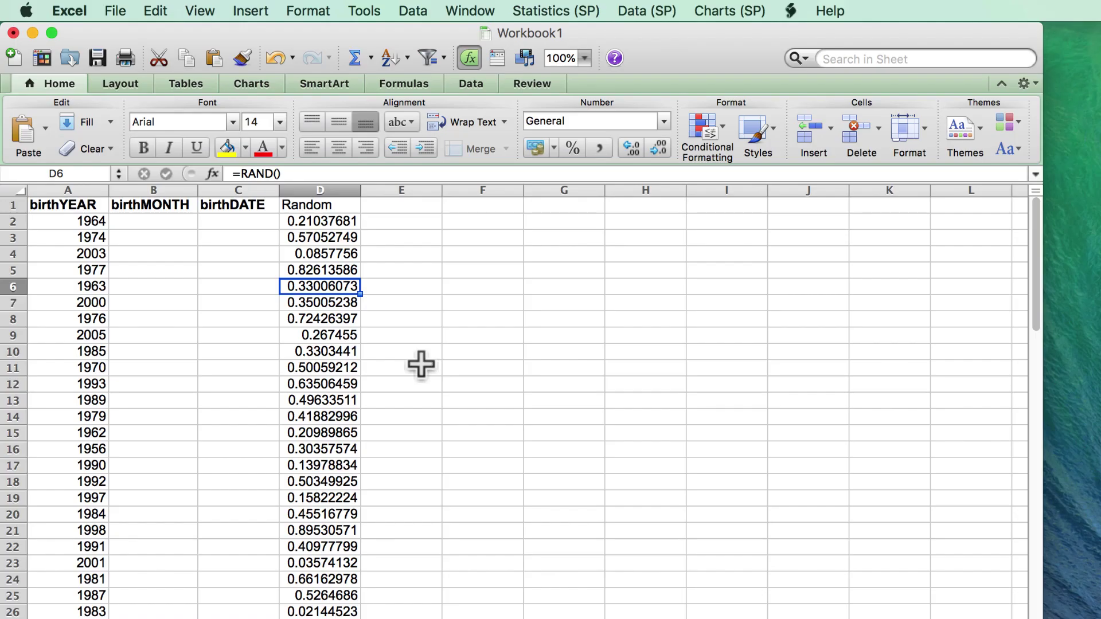
# Enter the month numbers 1 through 12 into B2:B13.
pyautogui.click(140, 221)
pyautogui.write('1')
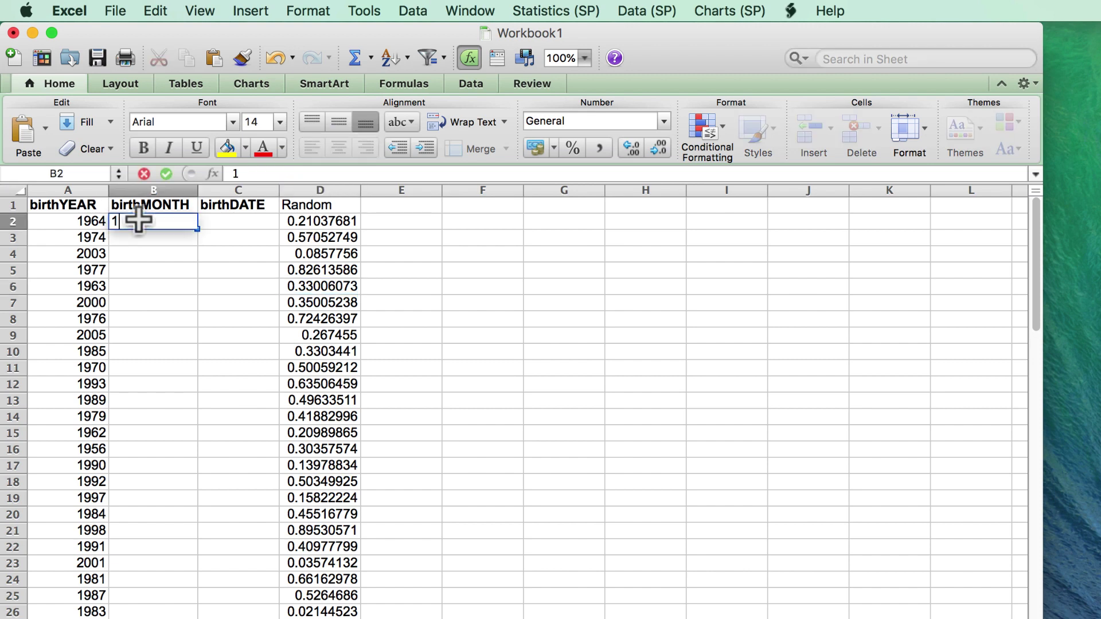
pyautogui.press('Return')
pyautogui.write('2')
pyautogui.press('Return')
pyautogui.write('3')
pyautogui.press('Return')
pyautogui.write('4 5')
pyautogui.press('Return')
pyautogui.write('6 ')
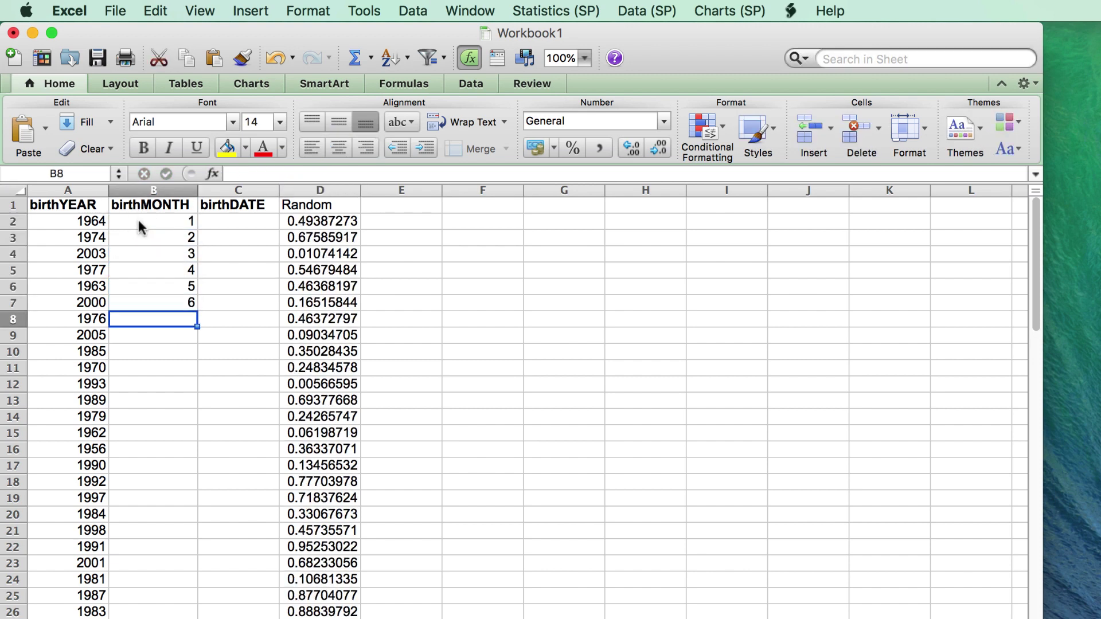
pyautogui.write('7')
pyautogui.press('Return')
pyautogui.write('8')
pyautogui.press('Return')
pyautogui.write('9')
pyautogui.press('Return')
pyautogui.write('10')
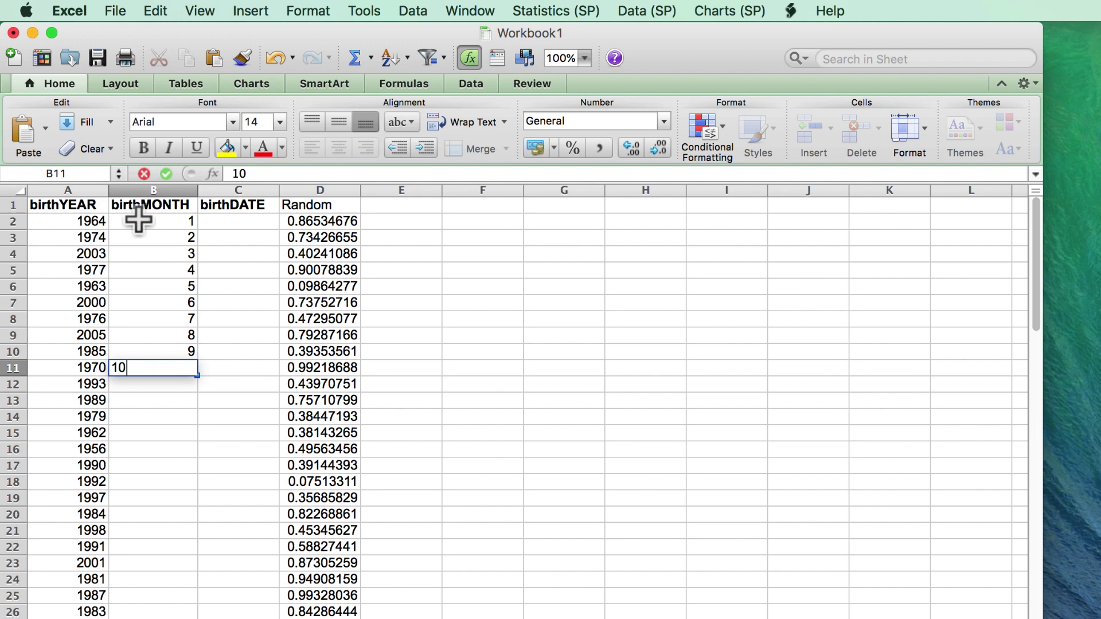
pyautogui.press('Return')
pyautogui.write('11')
pyautogui.press('Return')
pyautogui.write('12')
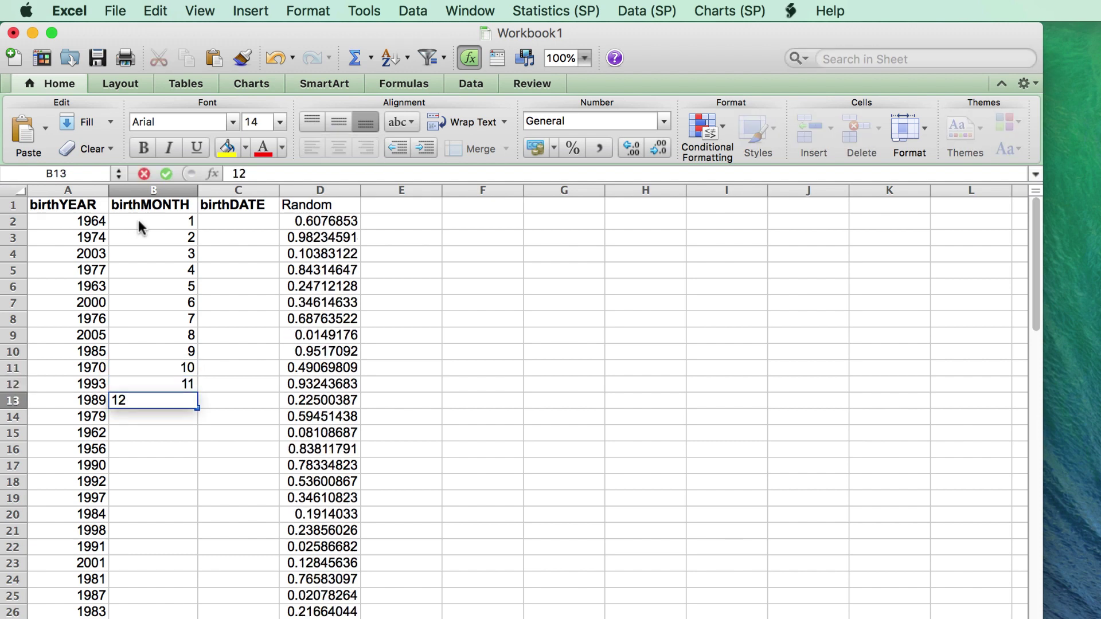
# Copy B2:B13 and paste it at B14, B26, B38 and B50 to repeat the months.
pyautogui.moveTo(139, 219); pyautogui.dragTo(150, 406)
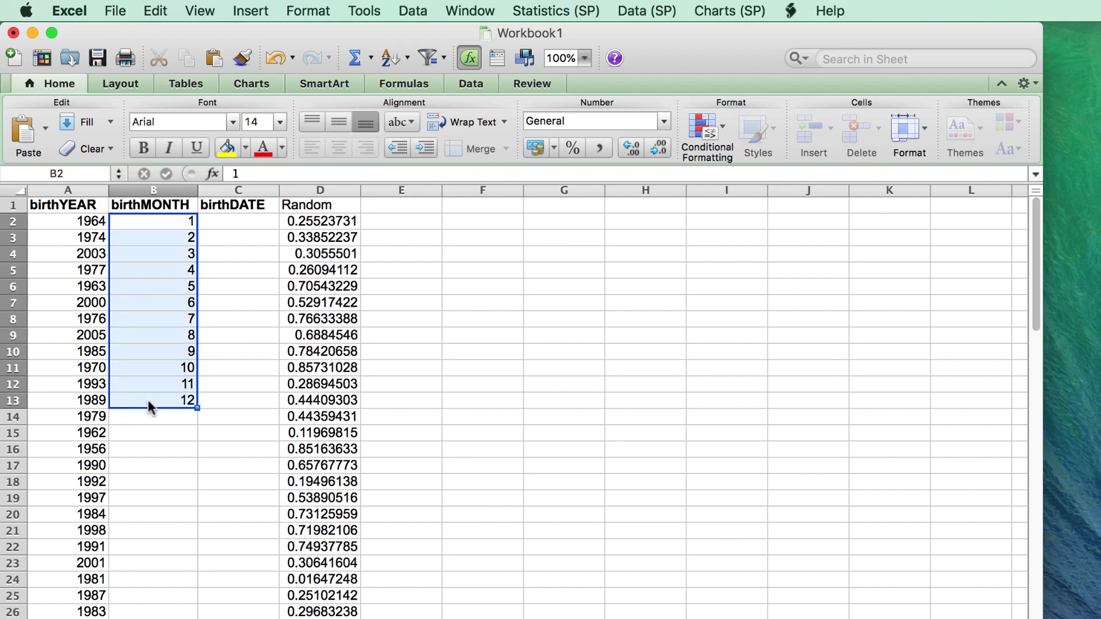
pyautogui.press('super+c')
pyautogui.click(148, 424)
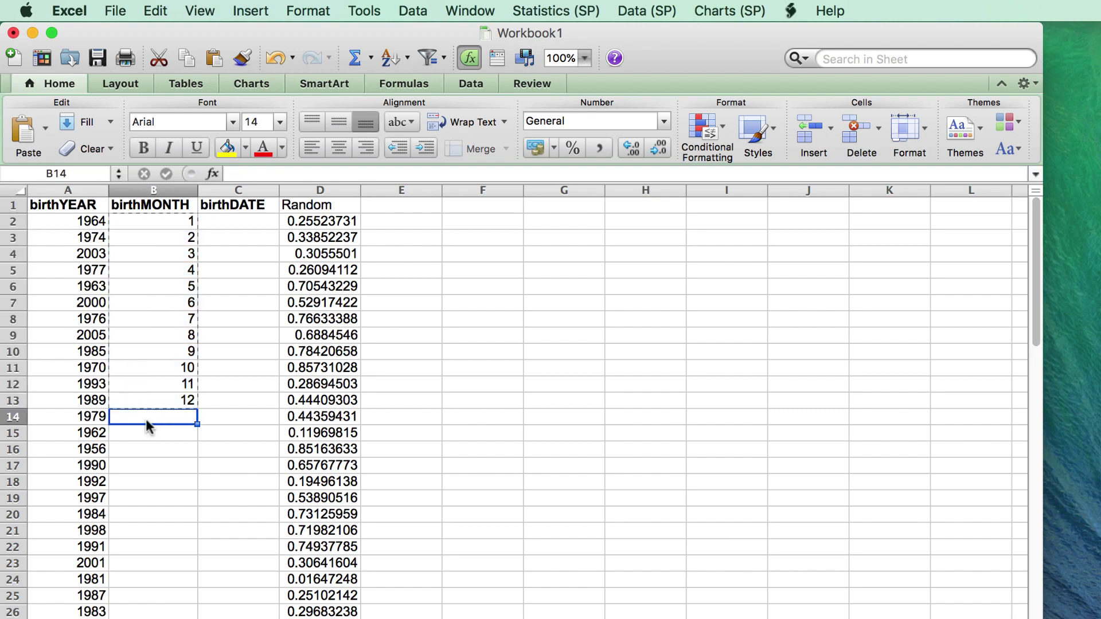
pyautogui.press('super+v')
pyautogui.click(161, 609)
pyautogui.press('super+v')
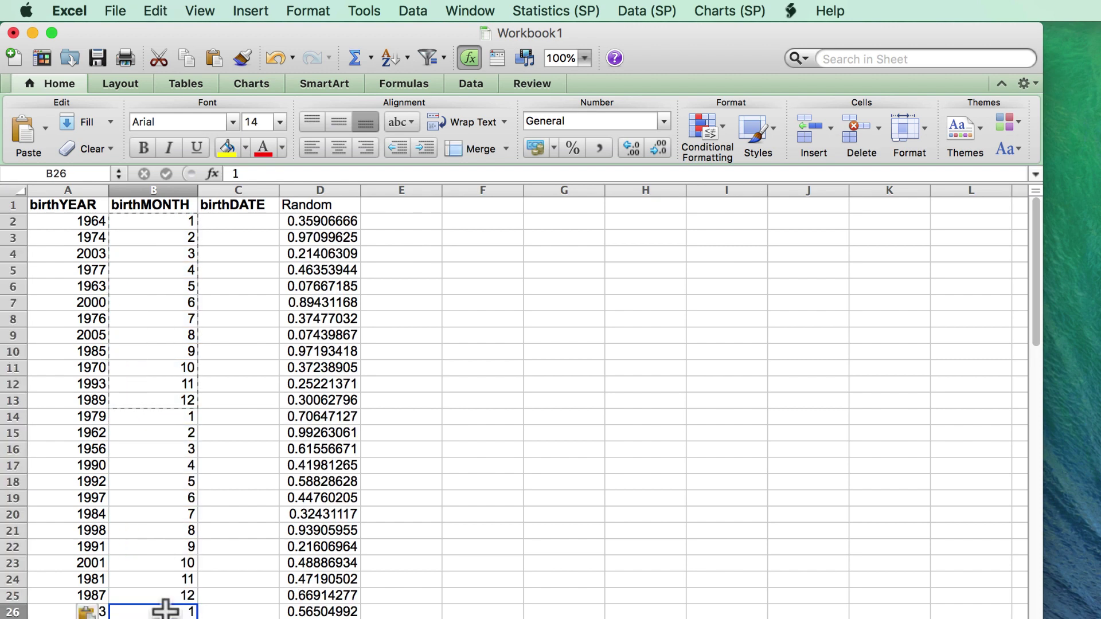
pyautogui.scroll(-7, 165, 608)
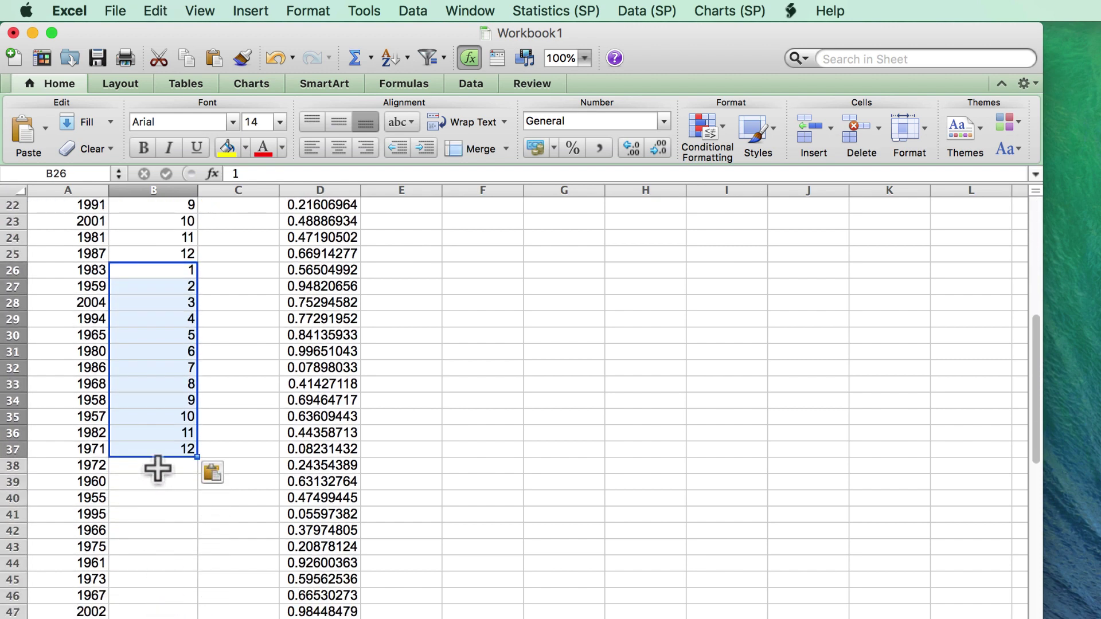
pyautogui.click(158, 469)
pyautogui.press('super+v')
pyautogui.scroll(-4, 156, 466)
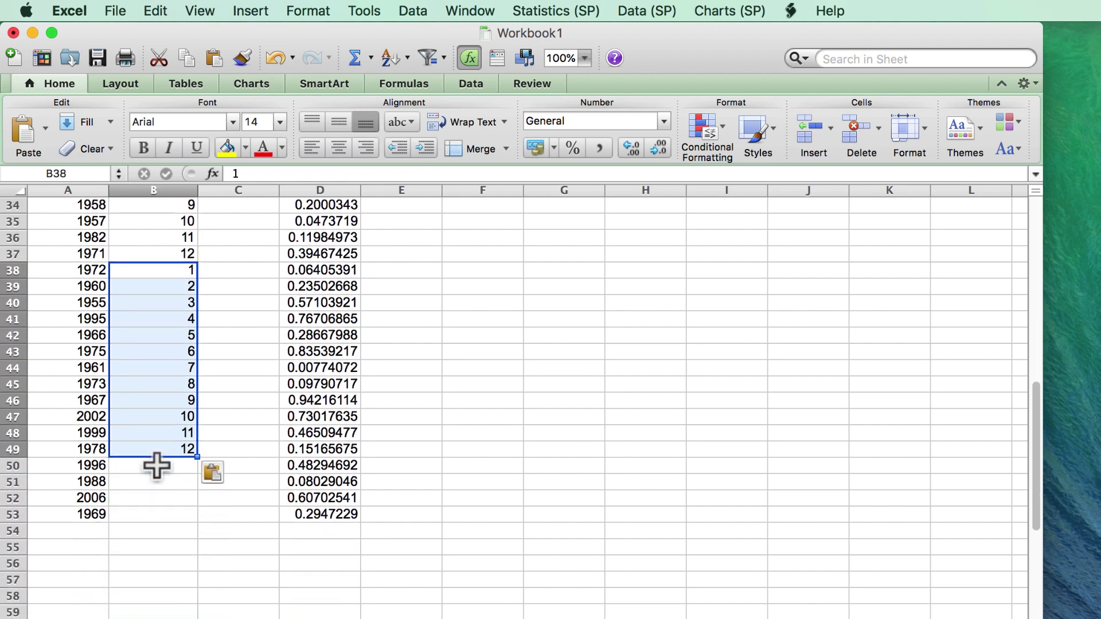
pyautogui.click(157, 467)
pyautogui.press('super+v')
pyautogui.scroll(-3, 155, 463)
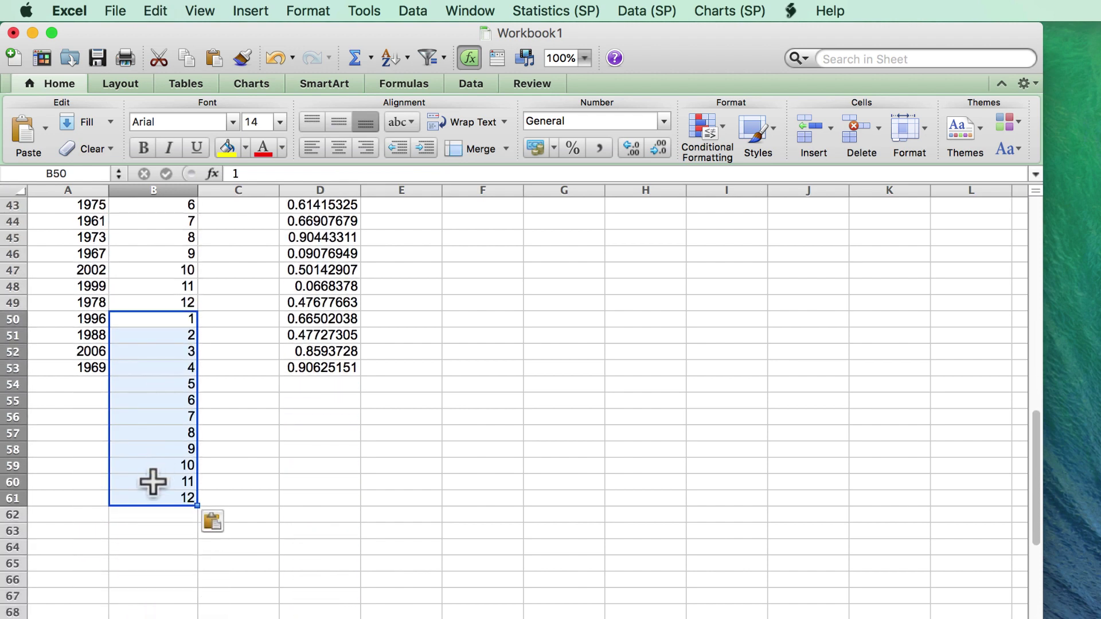
pyautogui.click(156, 527)
pyautogui.press('super+v')
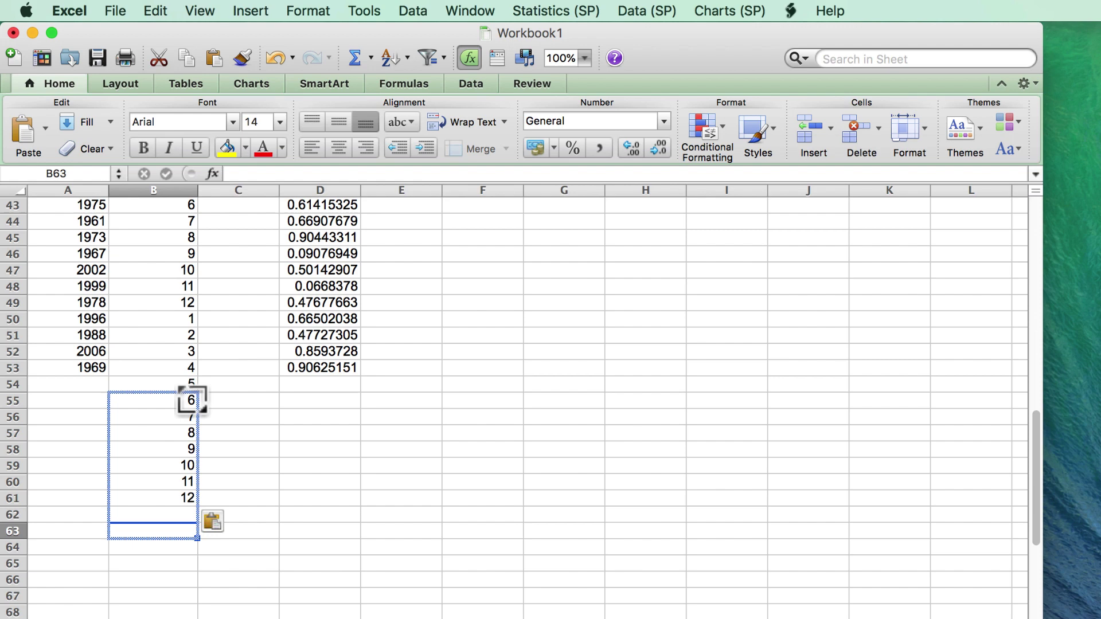
pyautogui.scroll(12, 253, 371)
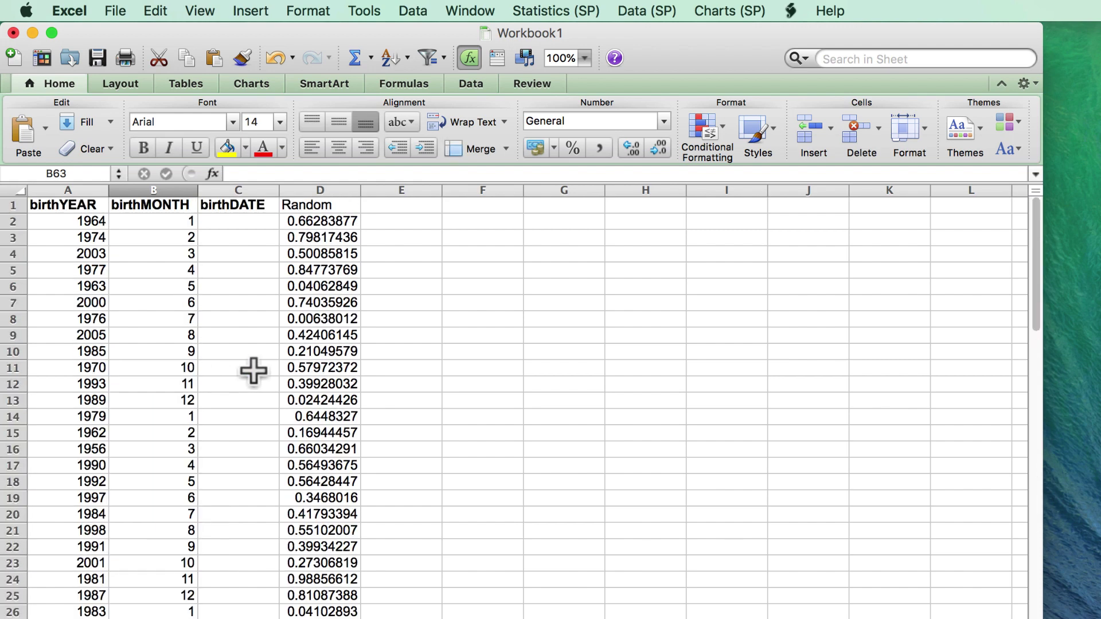
# Sort the rows by Random, smallest to largest, to shuffle the months with the years.
pyautogui.click(321, 353)
pyautogui.click(413, 10)
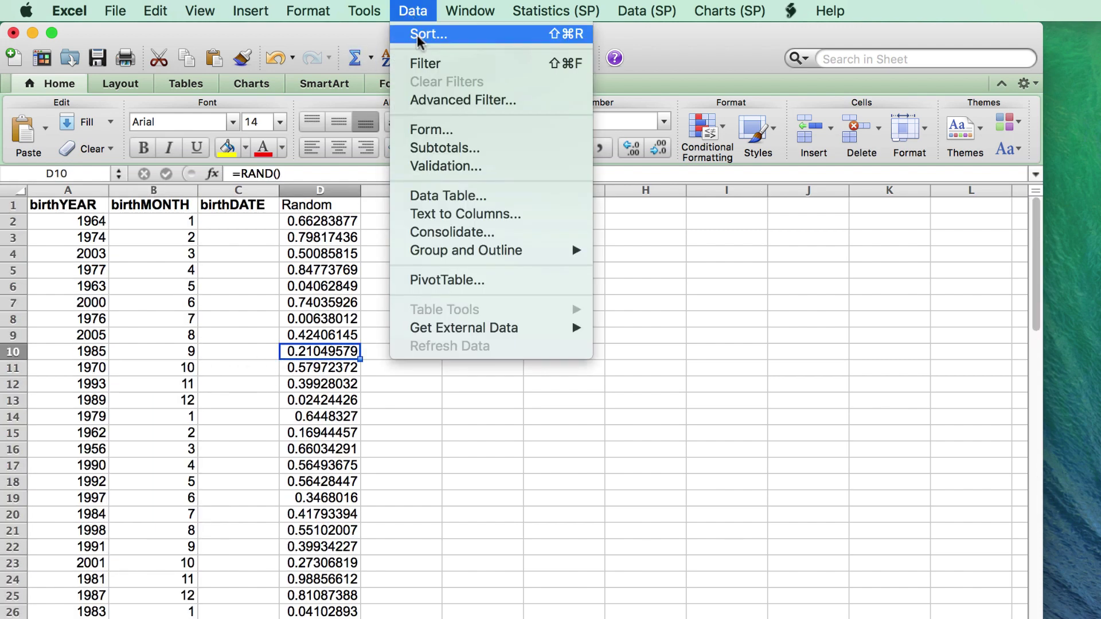
pyautogui.click(419, 36)
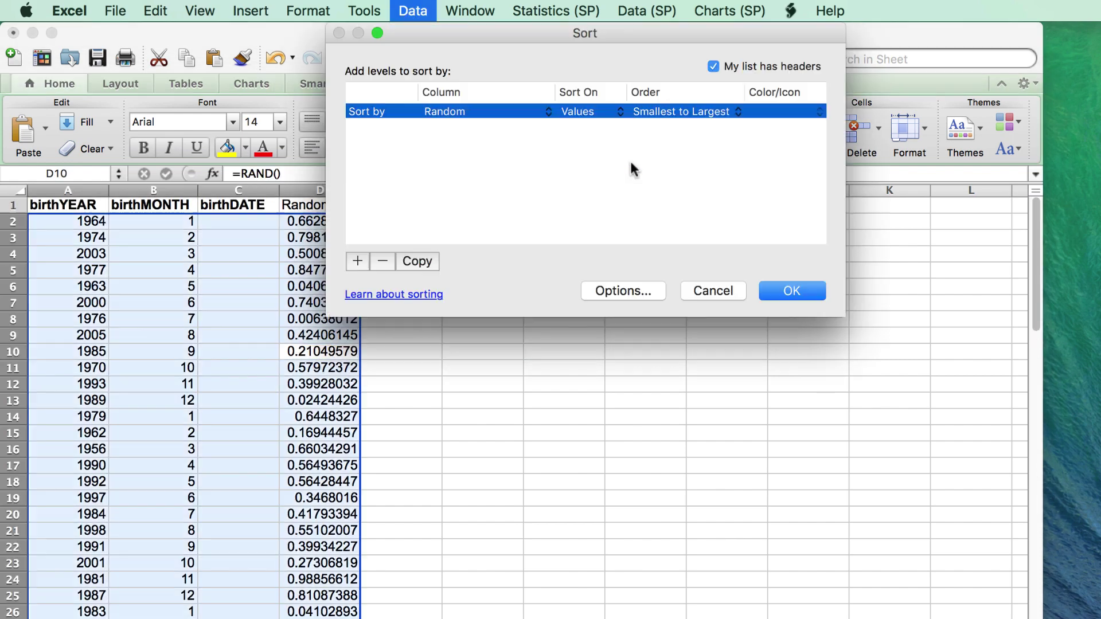
pyautogui.click(792, 291)
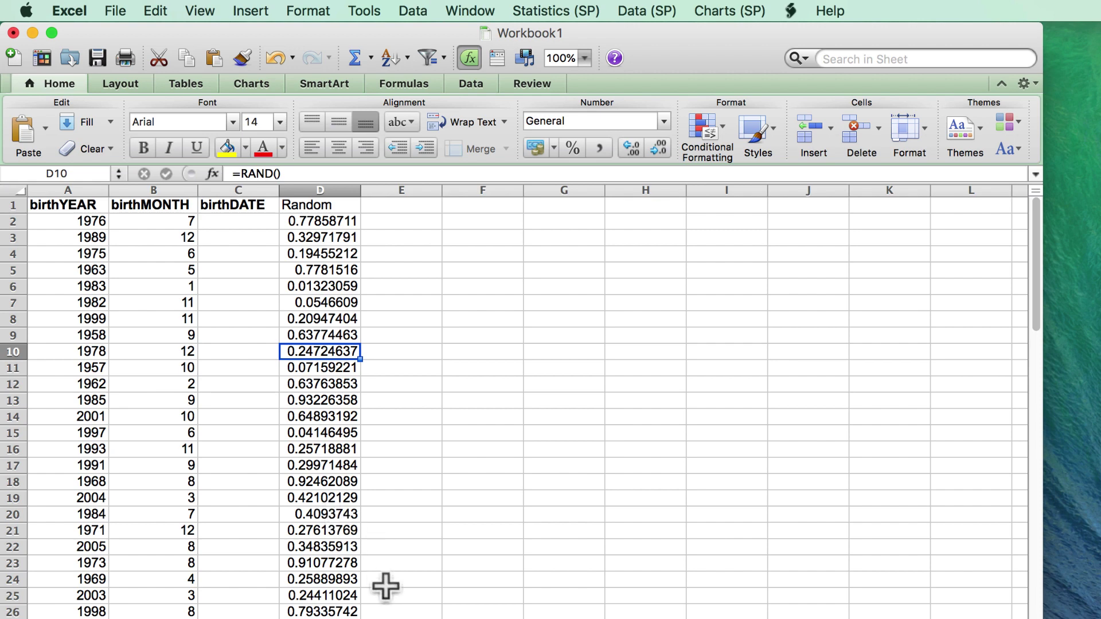
# Delete the Random helper column D.
pyautogui.click(326, 192)
pyautogui.click(150, 10)
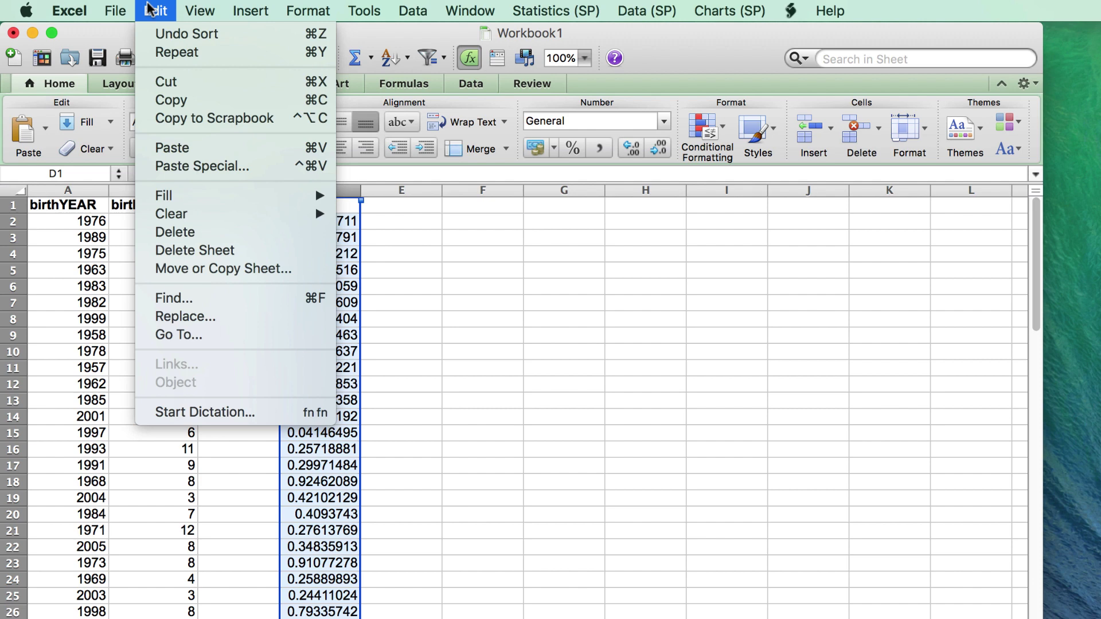
pyautogui.click(186, 230)
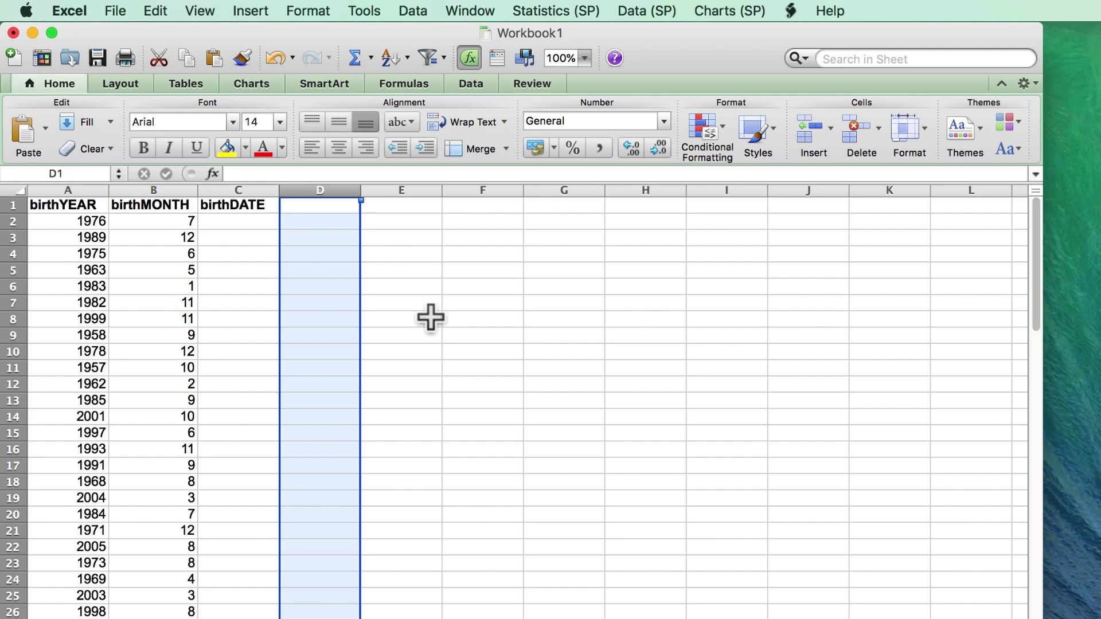
pyautogui.click(238, 222)
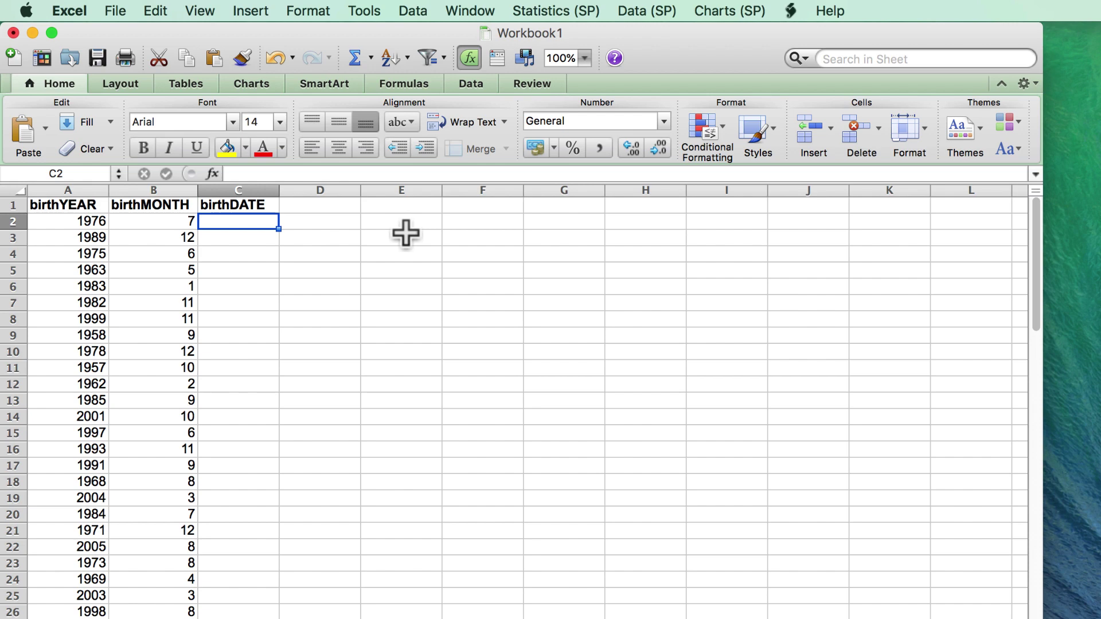
# Enter =B2&"/"&A2 in C2 so it shows 7/1976.
pyautogui.write('=')
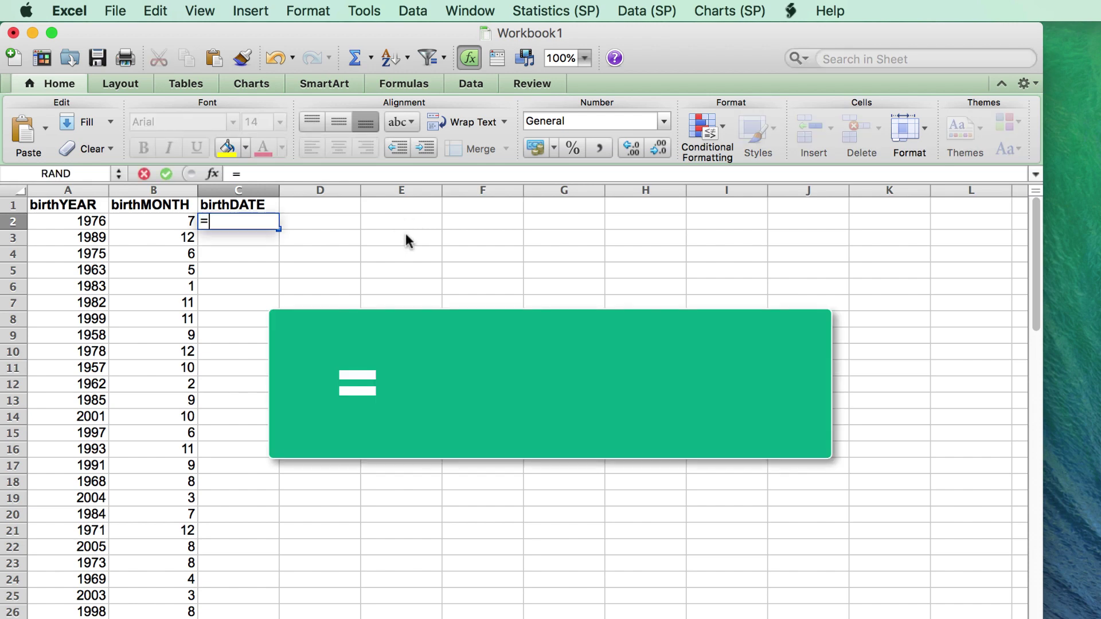
pyautogui.click(187, 222)
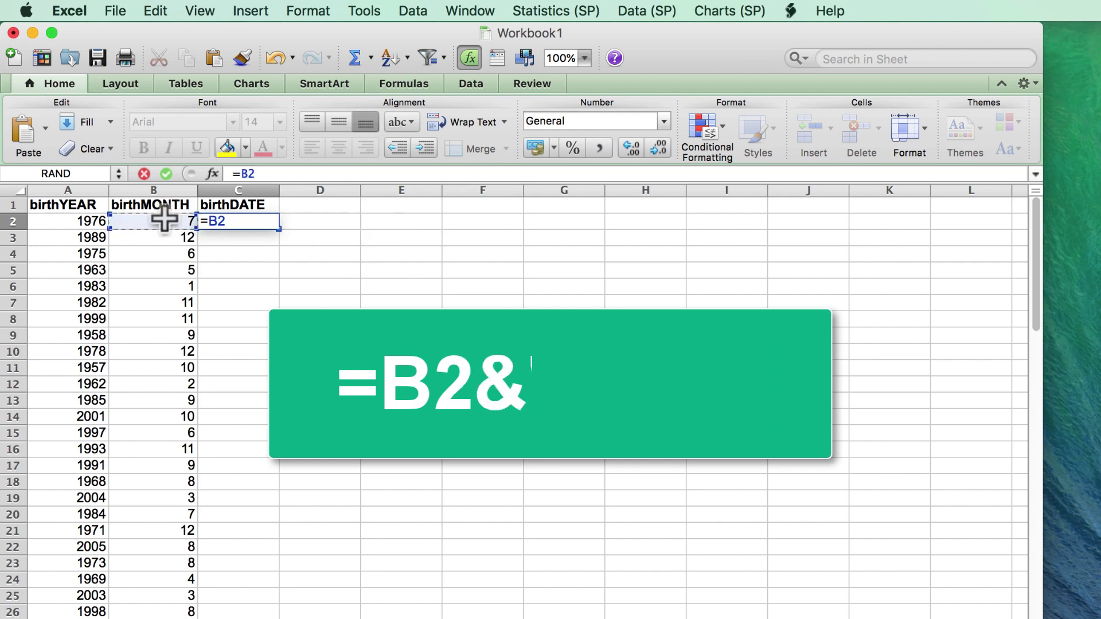
pyautogui.write('&')
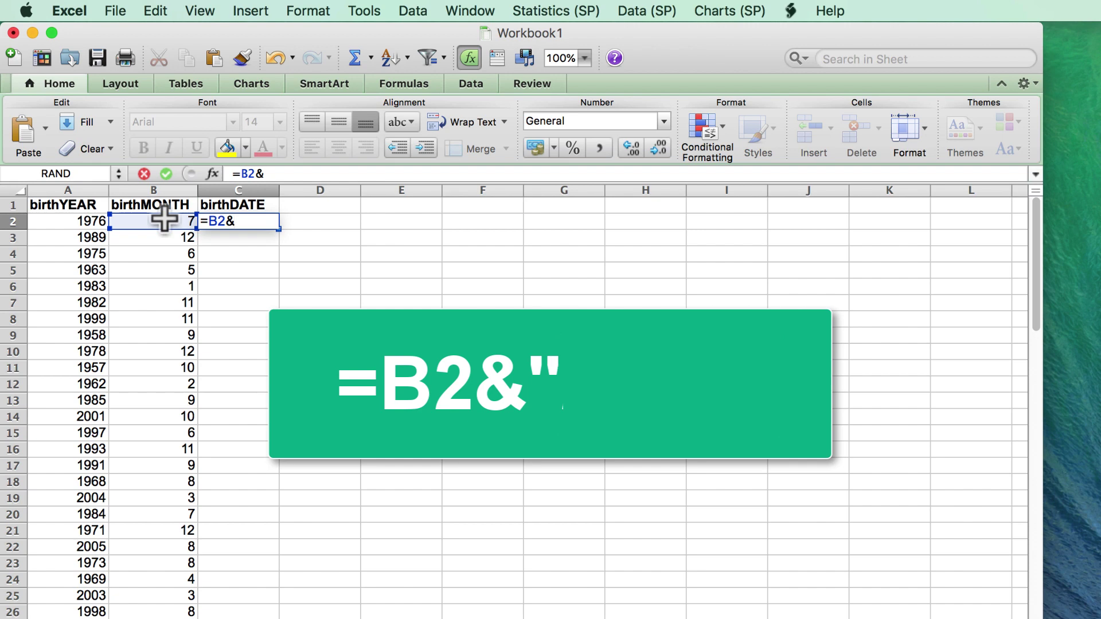
pyautogui.write('/')
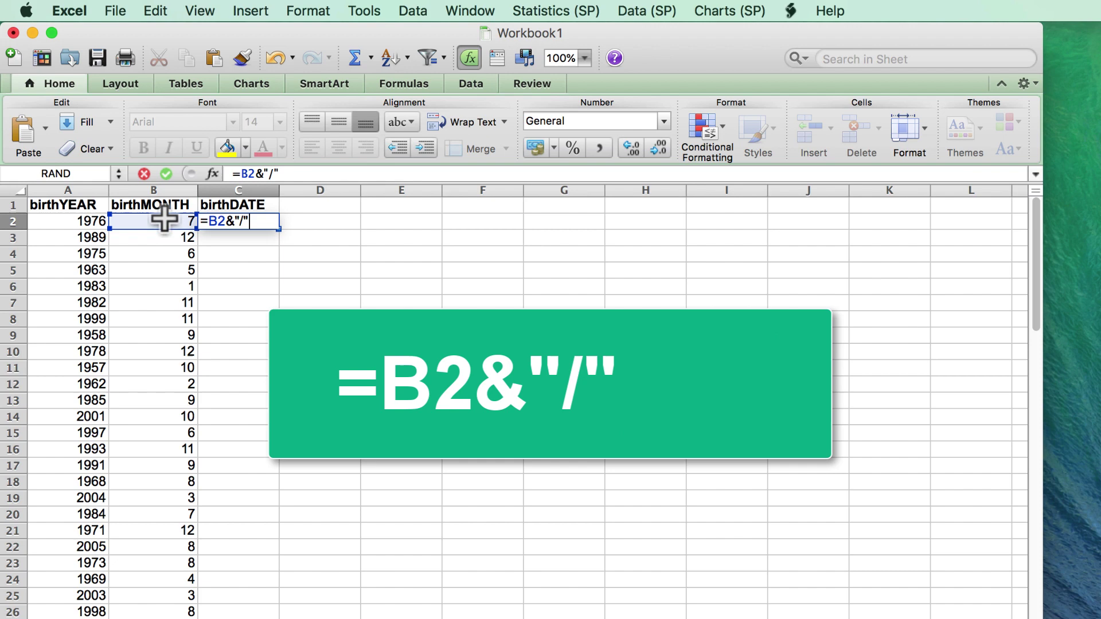
pyautogui.write('"&')
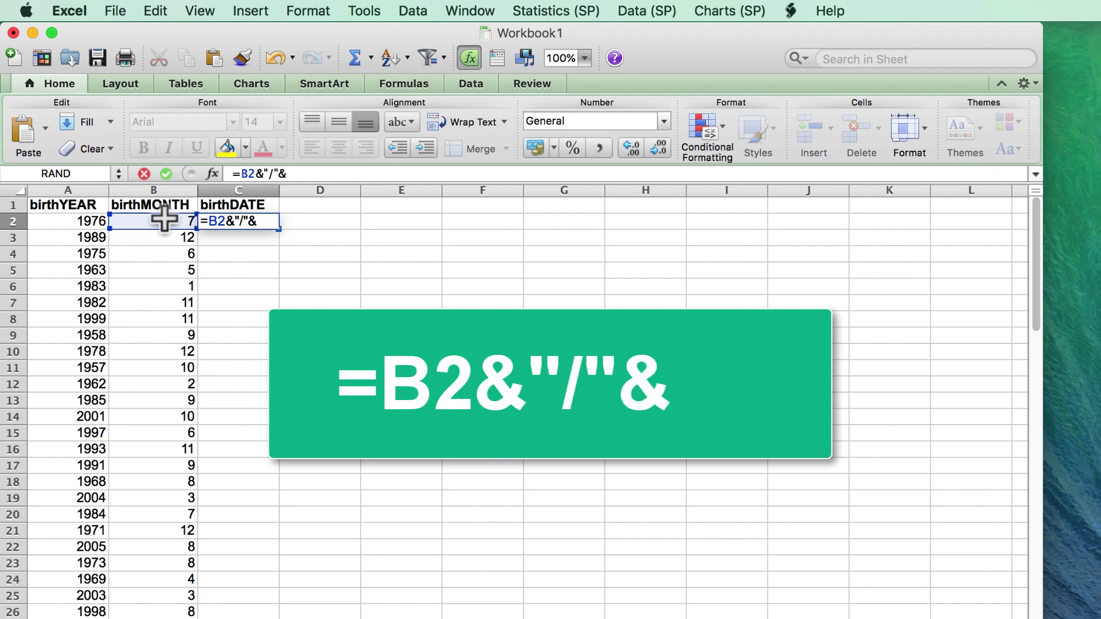
pyautogui.click(66, 221)
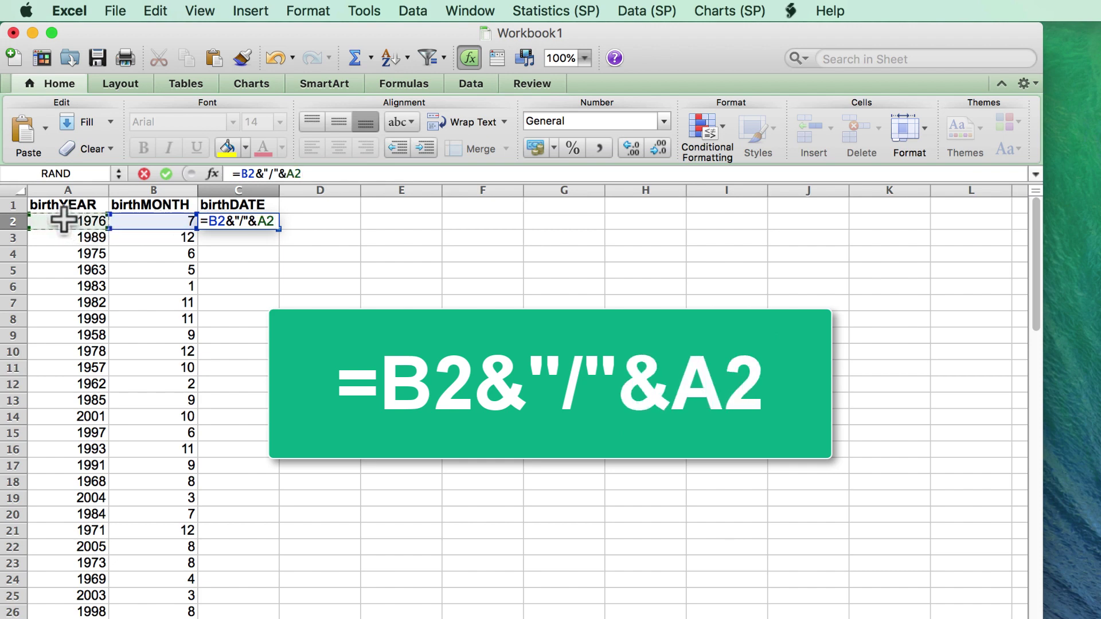
pyautogui.press('Return')
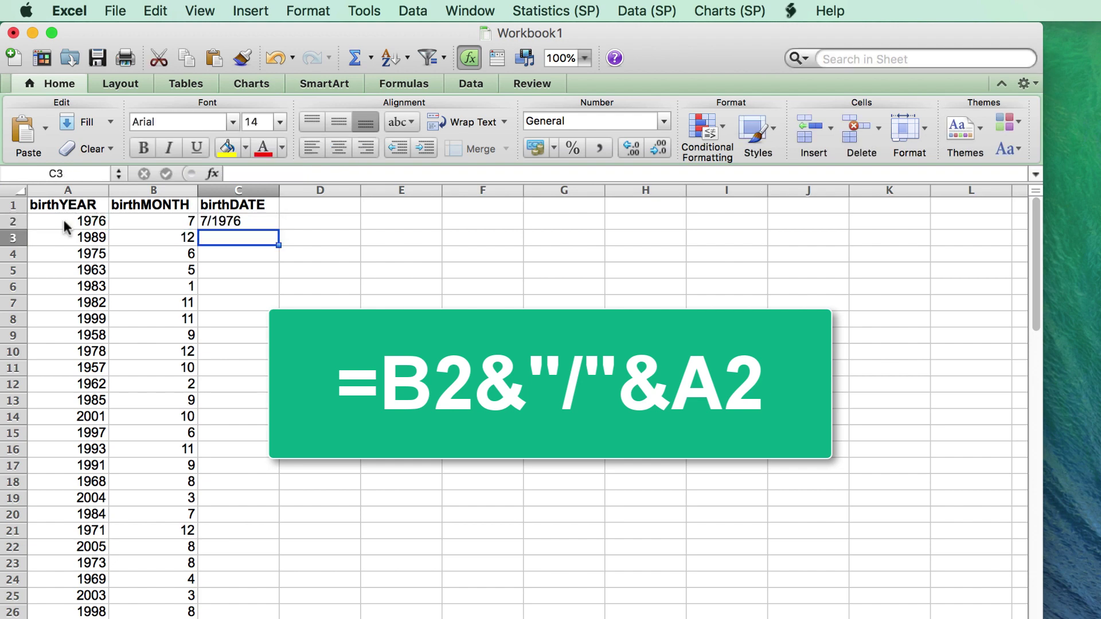
# Right-align column C and copy the C2 formula down every row, giving values like 12/1989.
pyautogui.click(252, 190)
pyautogui.click(367, 147)
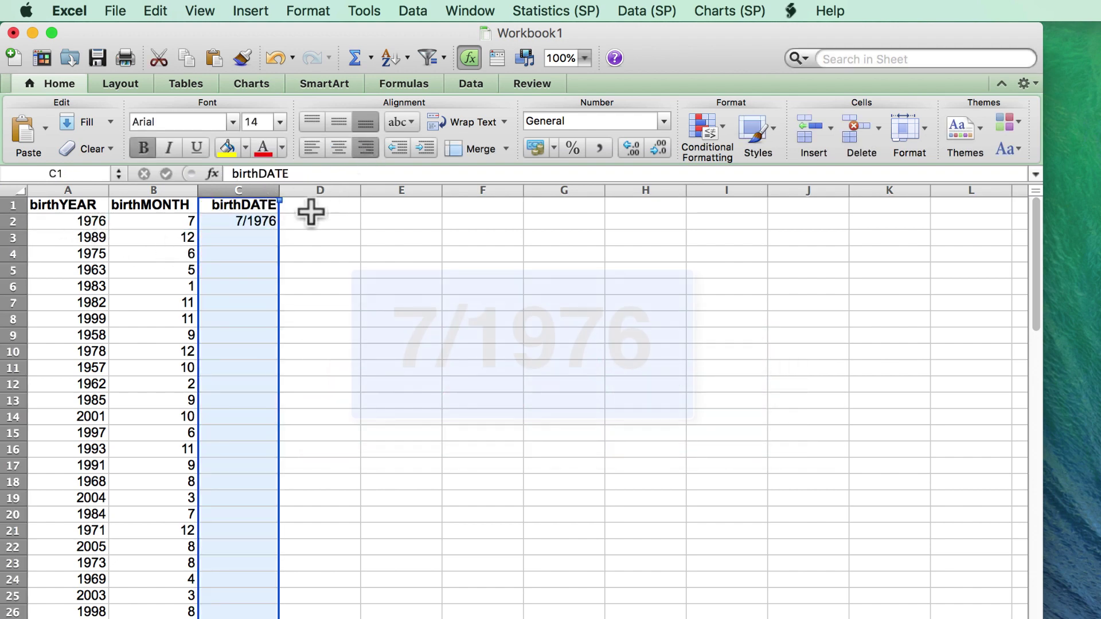
pyautogui.click(266, 223)
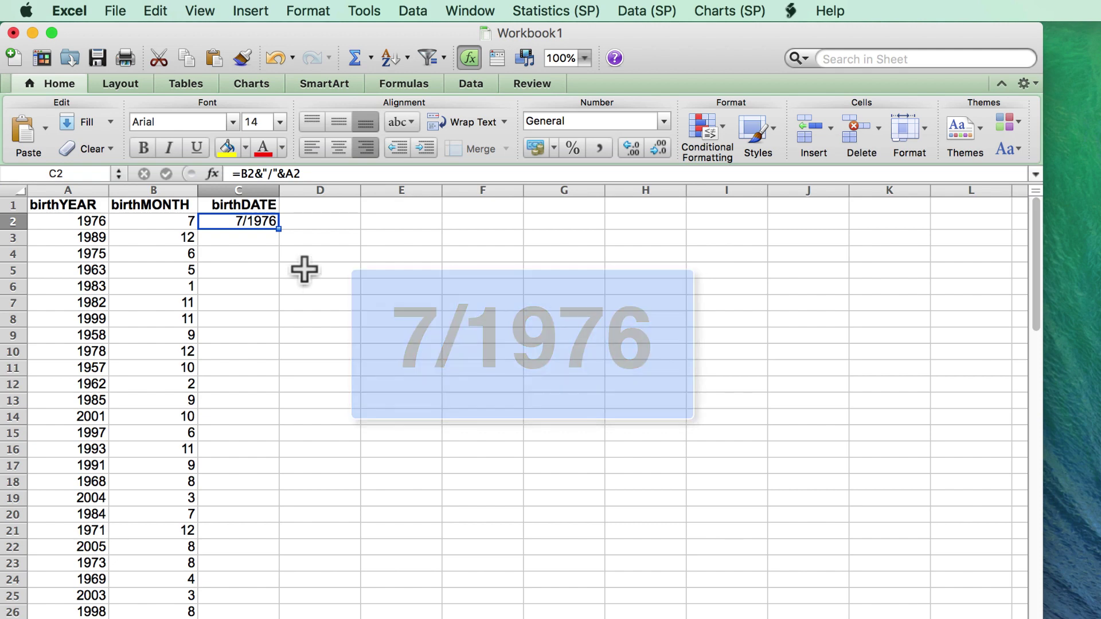
pyautogui.doubleClick(278, 231)
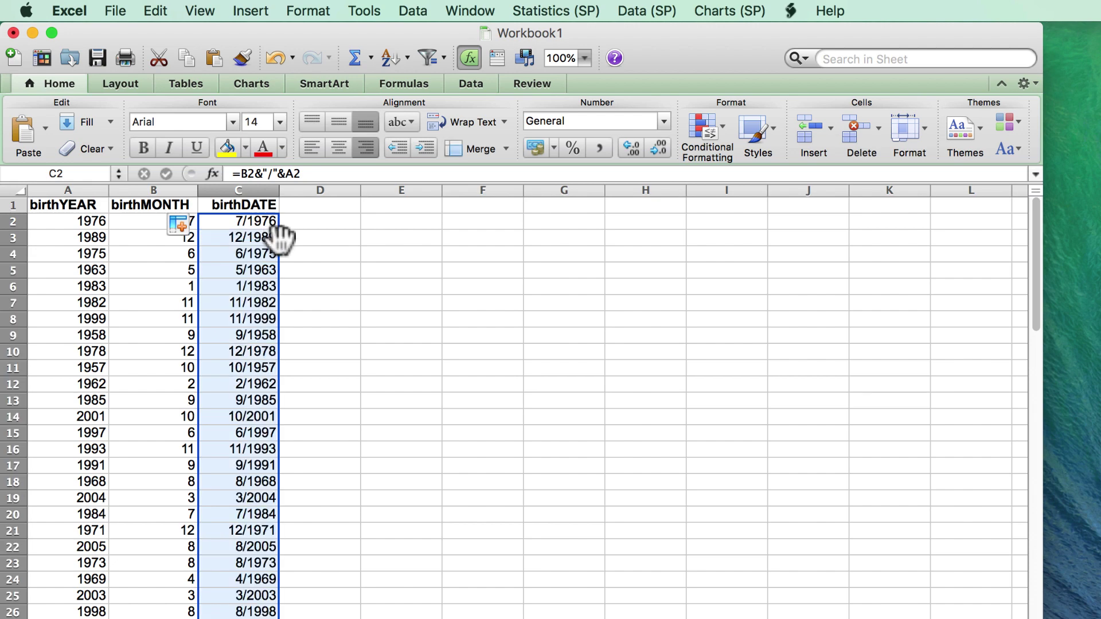
pyautogui.scroll(-2, 287, 377)
pyautogui.scroll(-4, 287, 377)
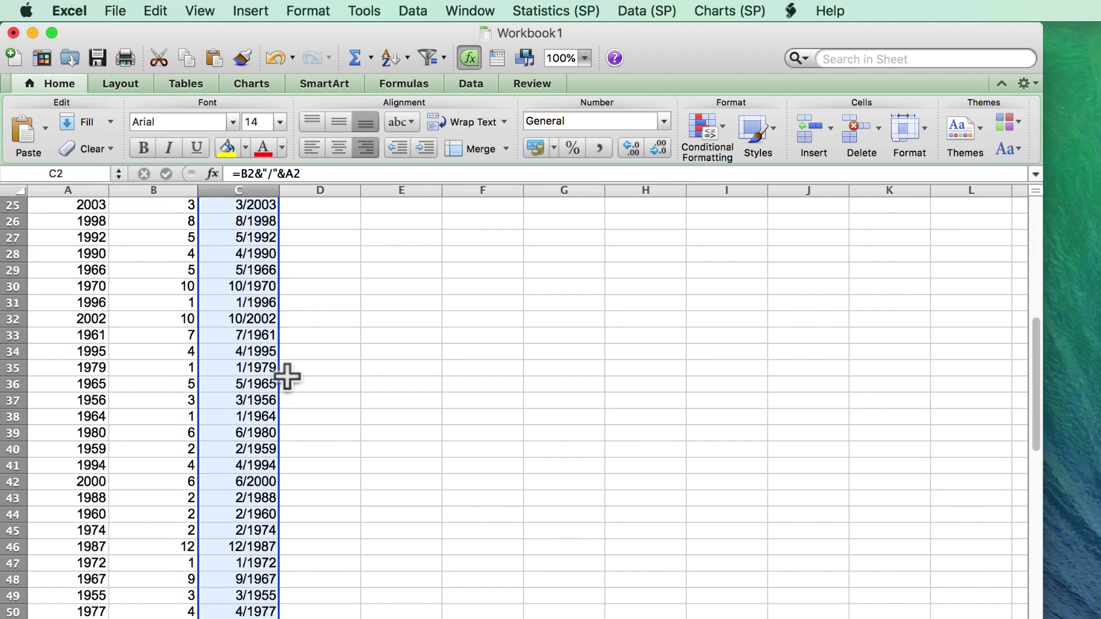
pyautogui.scroll(-1, 287, 377)
pyautogui.scroll(10, 287, 377)
pyautogui.click(290, 382)
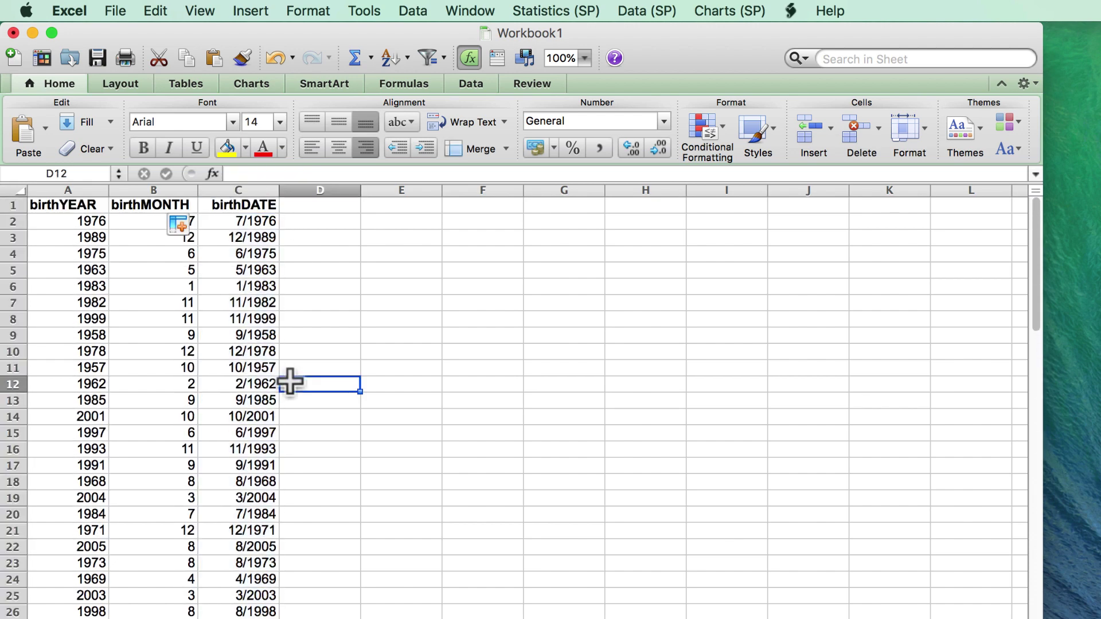